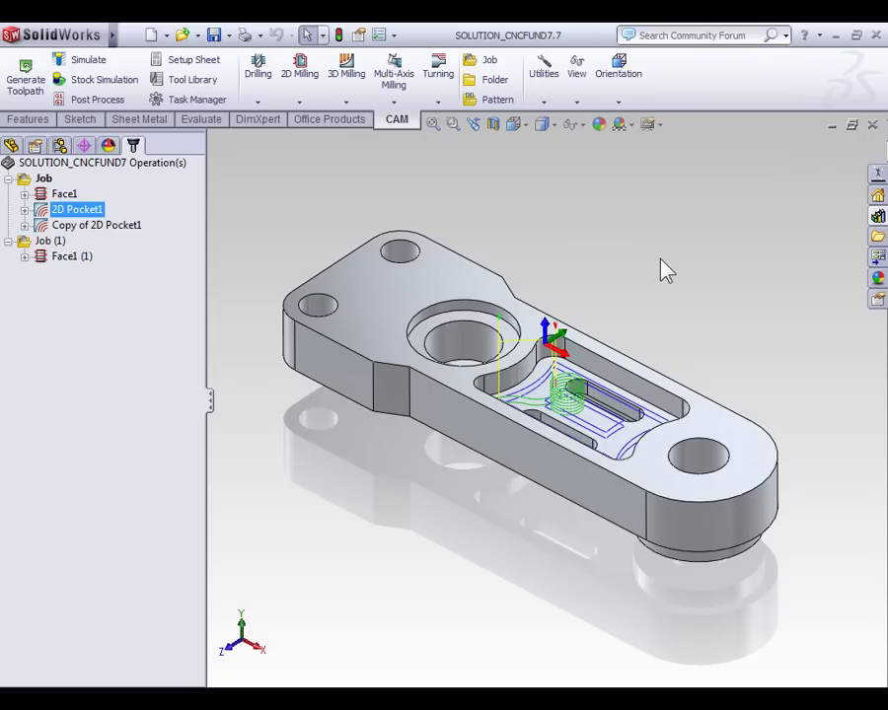
Show the large bore's diameter dimension, D1@Sketch6 at 1.6250in
{"action": "left_click", "coordinate": [466, 327]}
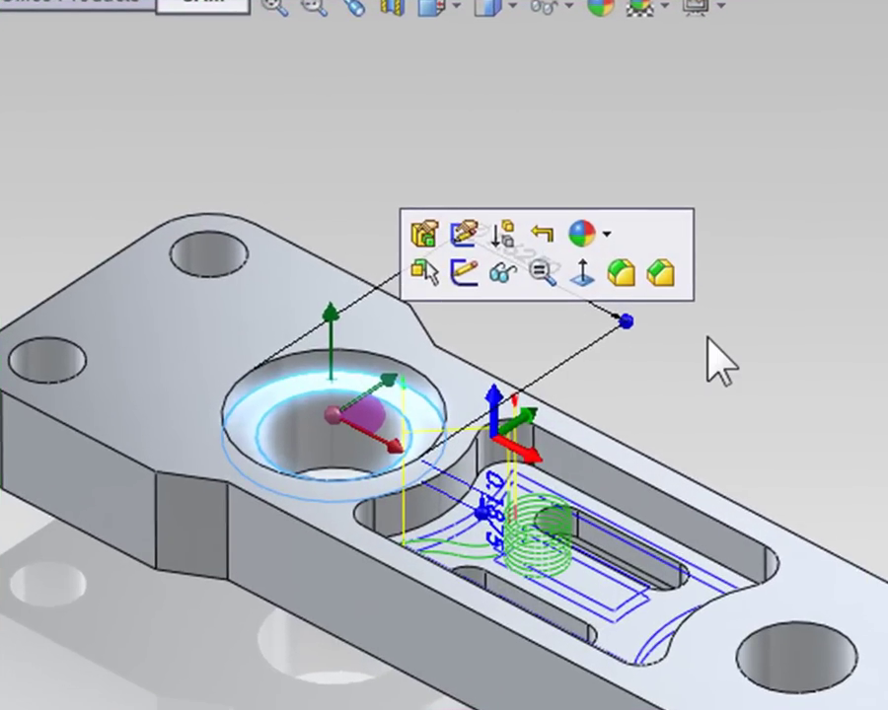
{"action": "left_click", "coordinate": [592, 309]}
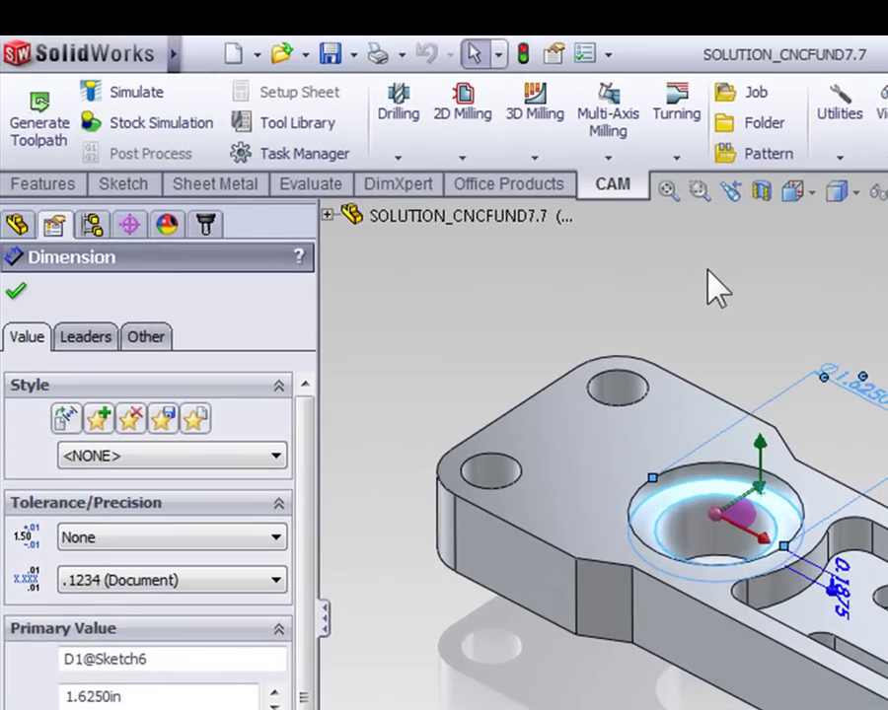
Create a 2D Pocket operation using the #9 Ø1/2" flat end mill from the tool library
{"action": "left_click", "coordinate": [478, 135]}
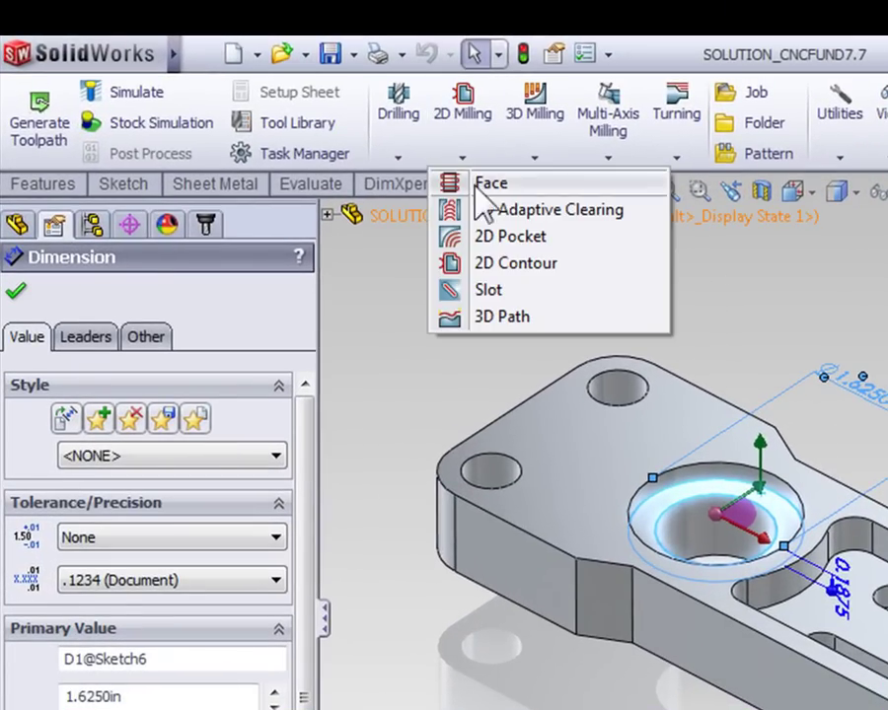
{"action": "left_click", "coordinate": [481, 235]}
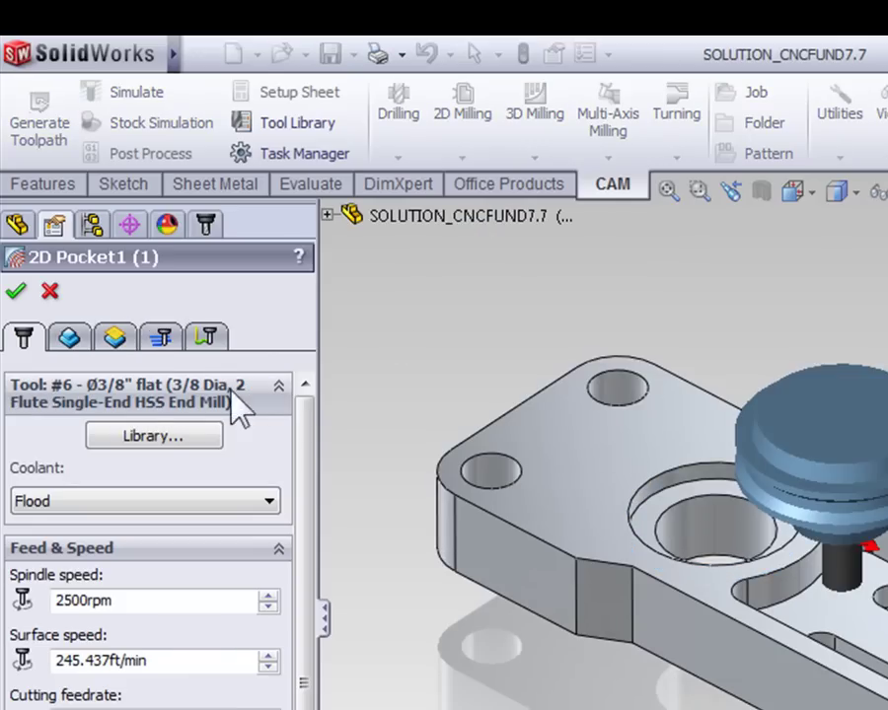
{"action": "left_click", "coordinate": [135, 437]}
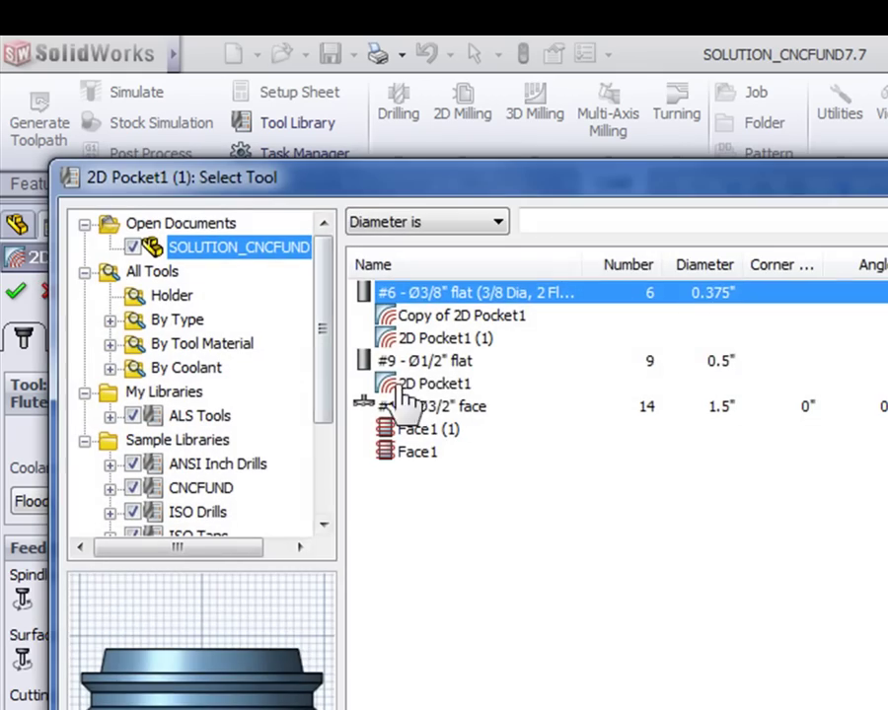
{"action": "left_click", "coordinate": [434, 362]}
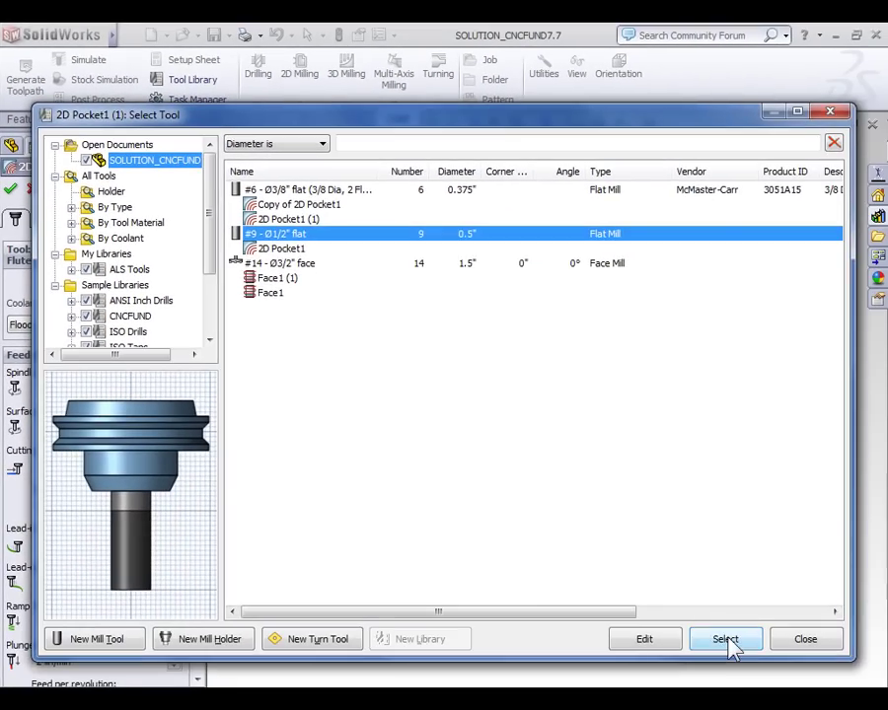
{"action": "left_click", "coordinate": [729, 639]}
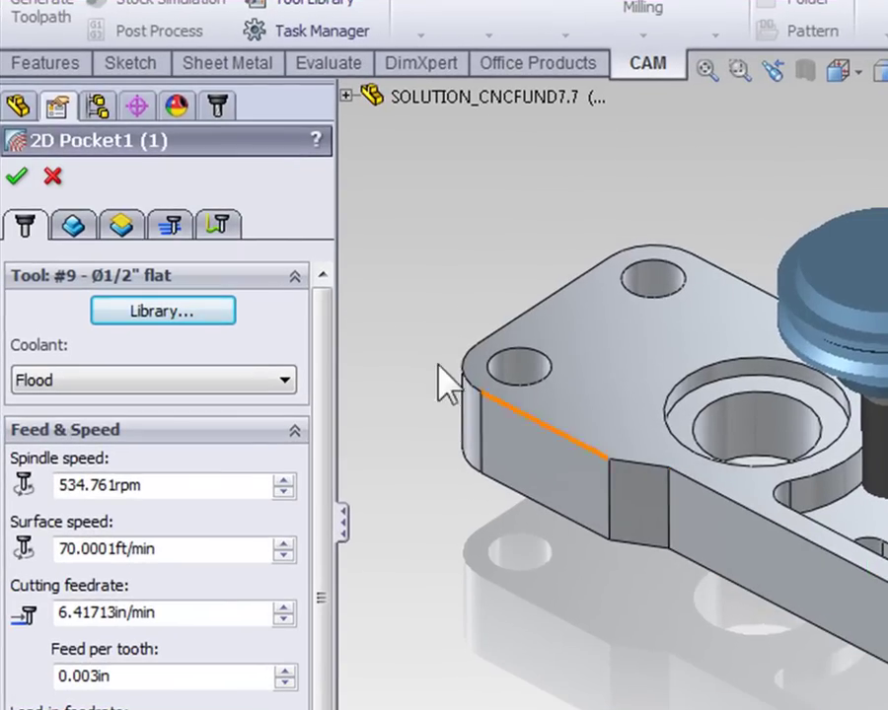
Set the counterbore's top circular edge as the pocket boundary and bring up the Passes settings
{"action": "left_click", "coordinate": [75, 229]}
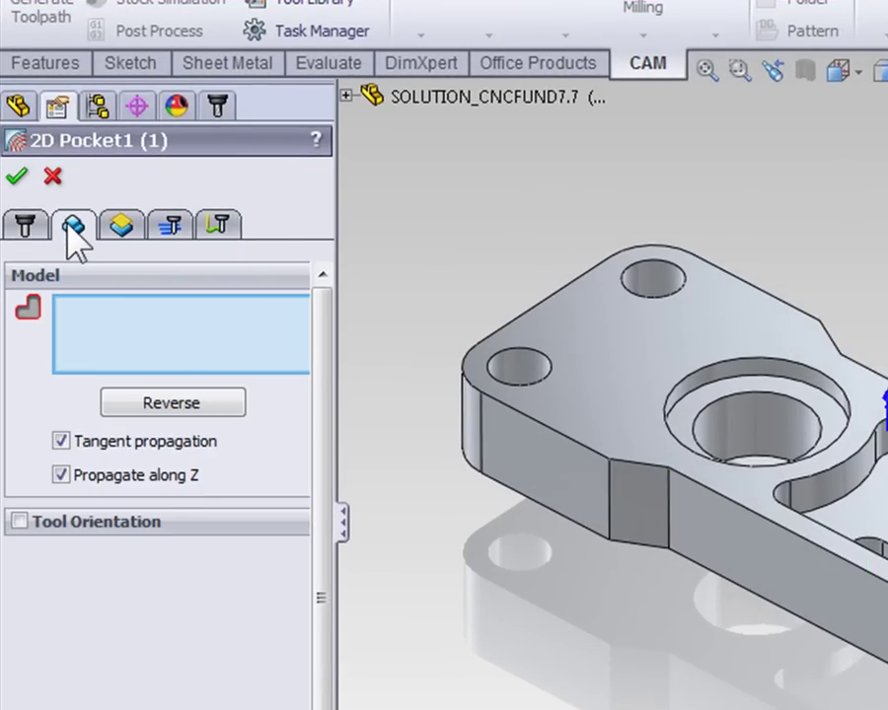
{"action": "left_click", "coordinate": [741, 377]}
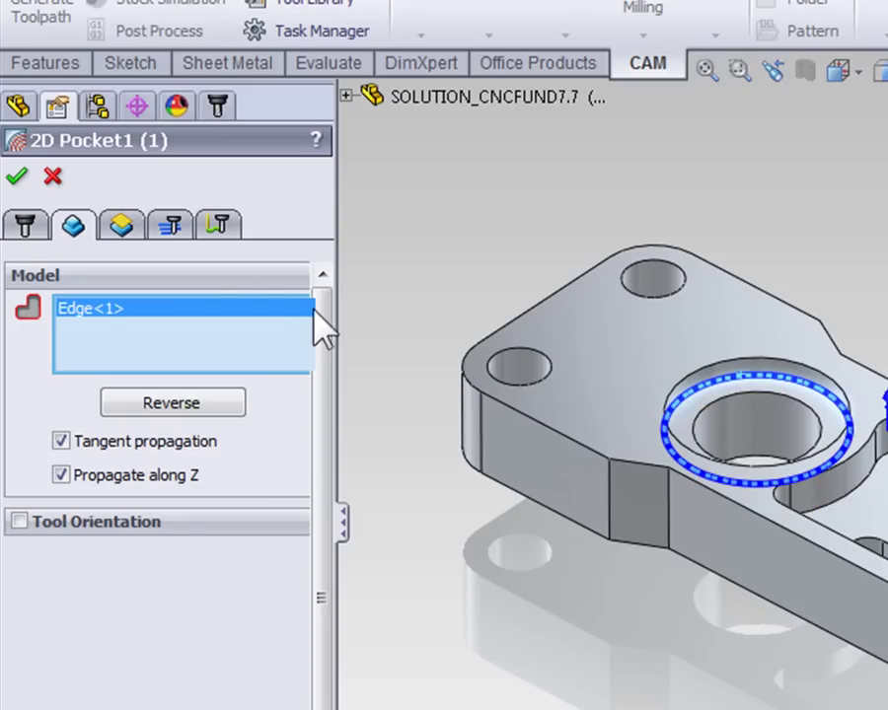
{"action": "left_click", "coordinate": [168, 229]}
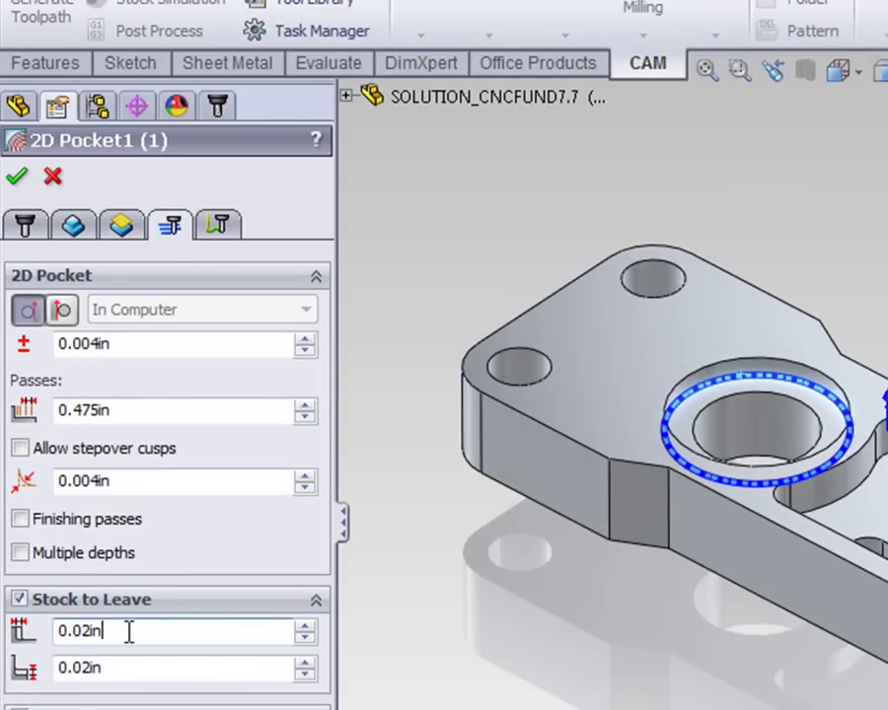
Set radial stock to leave to -0.005in and axial to 0, then generate the toolpath
{"action": "left_click_drag", "start_coordinate": [128, 632], "coordinate": [43, 630]}
{"action": "type", "text": "-."}
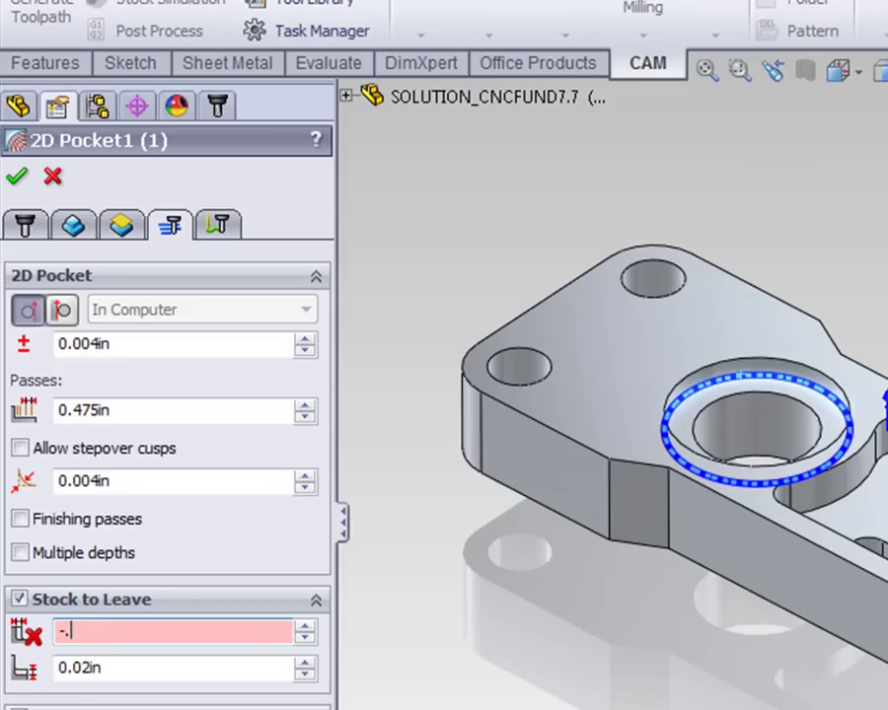
{"action": "type", "text": "005"}
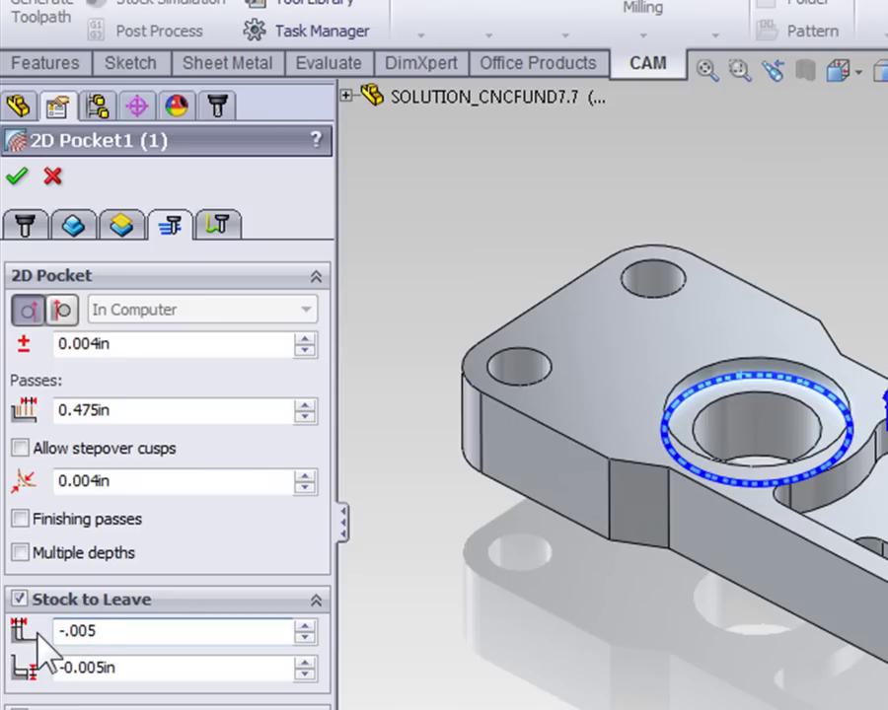
{"action": "left_click", "coordinate": [143, 668]}
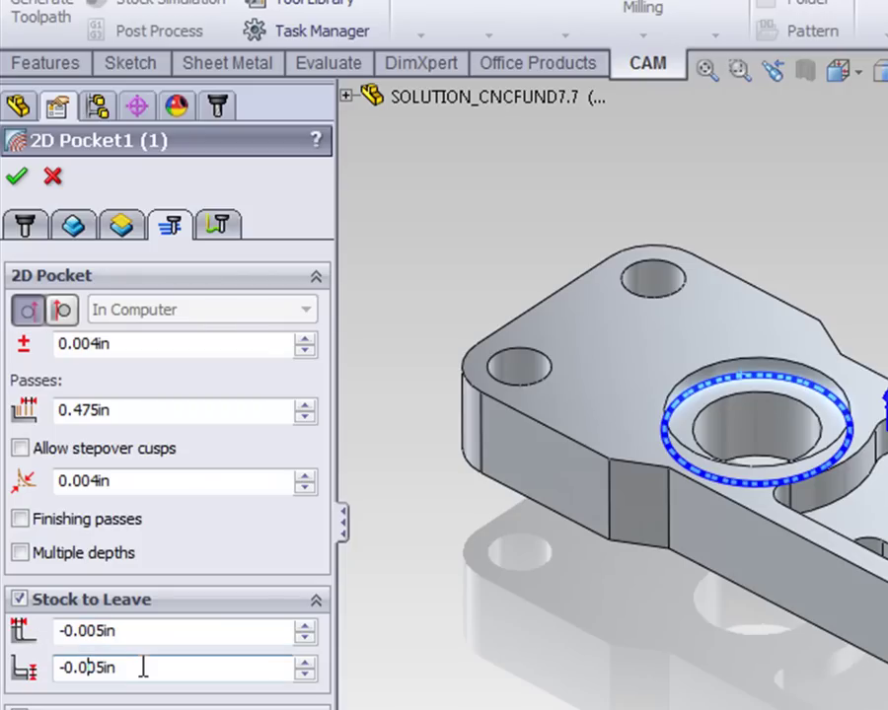
{"action": "double_click", "coordinate": [143, 668]}
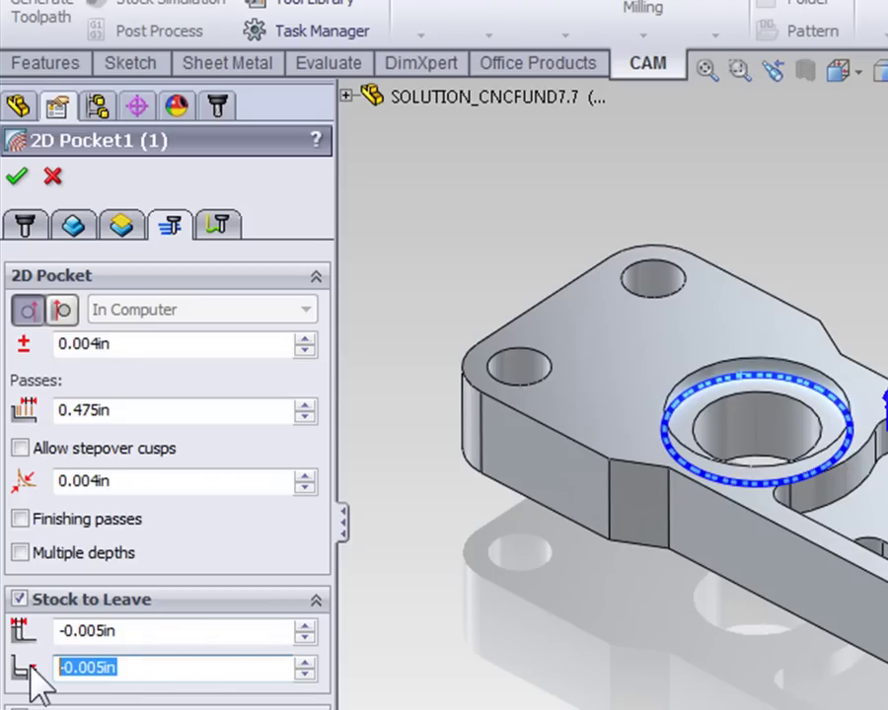
{"action": "type", "text": "0"}
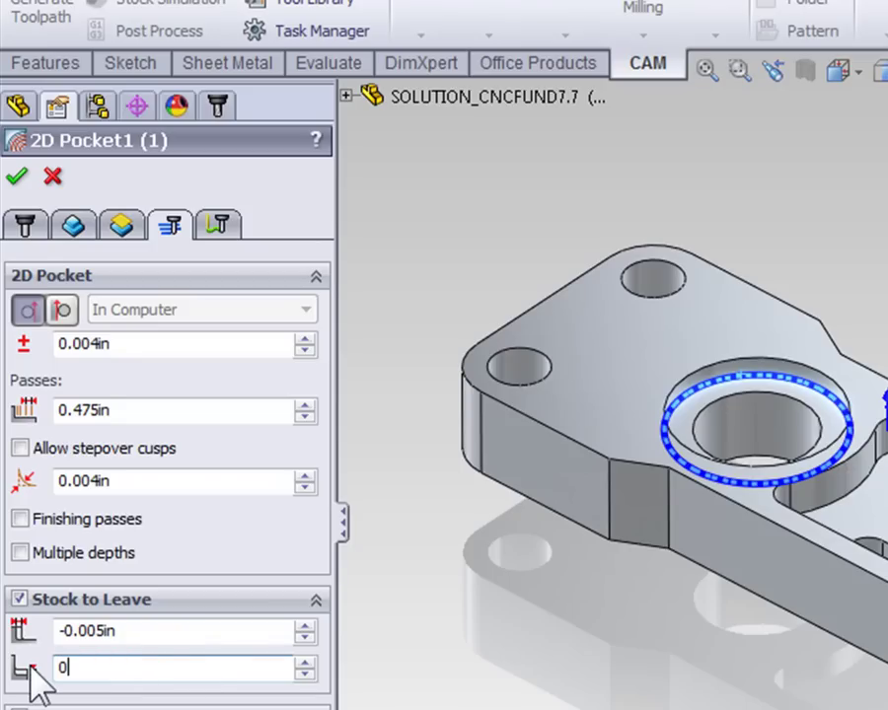
{"action": "left_click", "coordinate": [111, 676]}
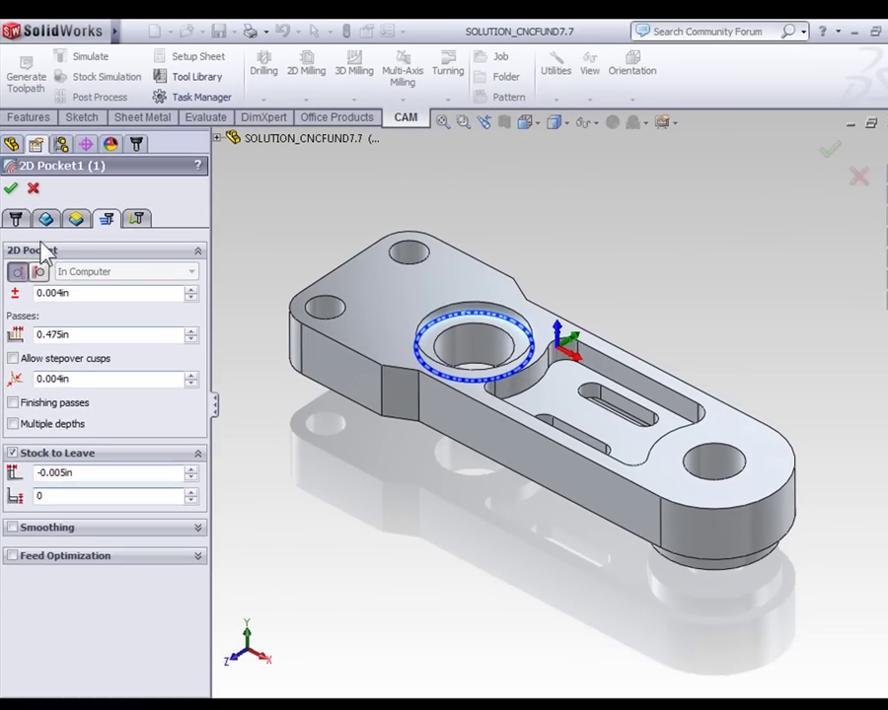
{"action": "left_click", "coordinate": [10, 187]}
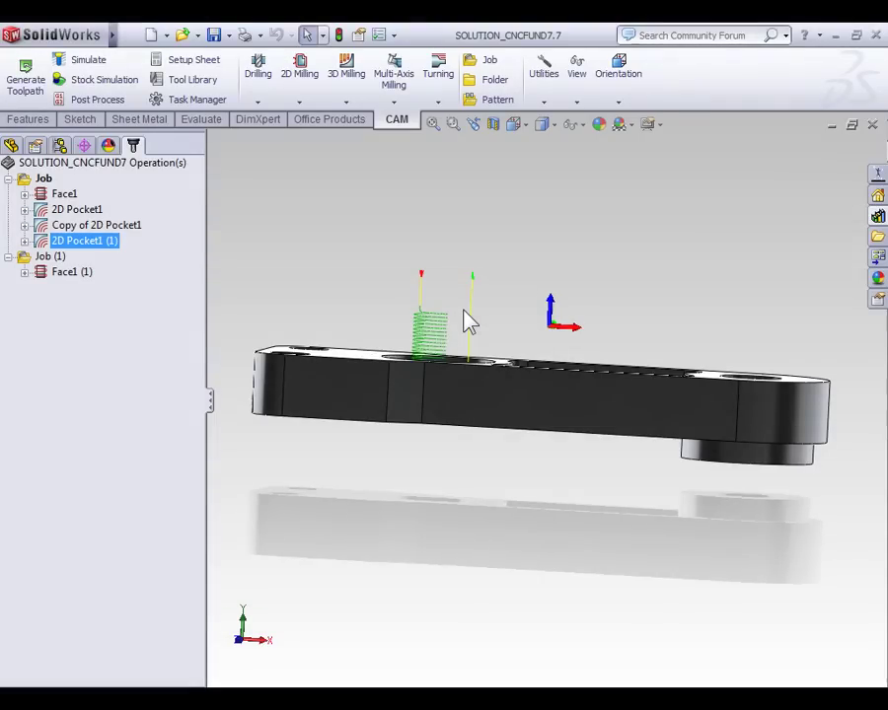
{"action": "key", "text": "ctrl+7"}
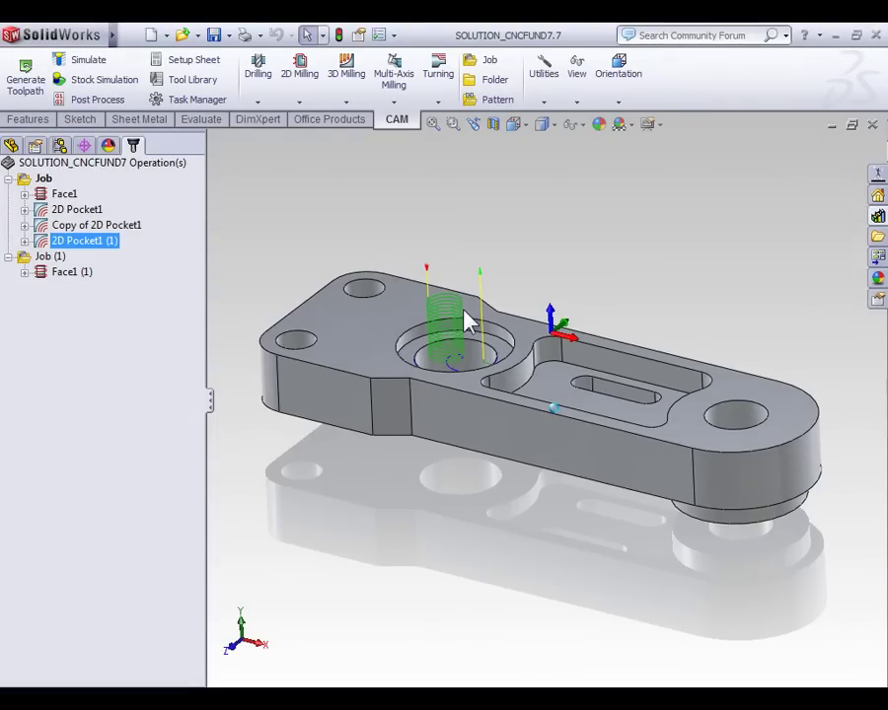
{"action": "scroll", "coordinate": [472, 363], "scroll_direction": "down", "scroll_amount": 3}
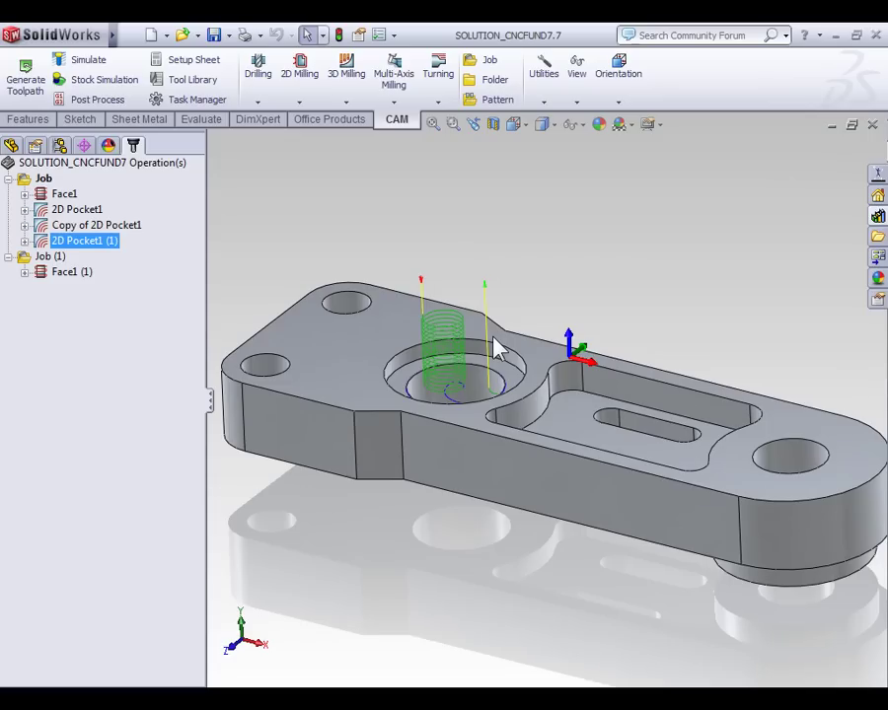
{"action": "middle_click_drag", "start_coordinate": [496, 351], "coordinate": [488, 384]}
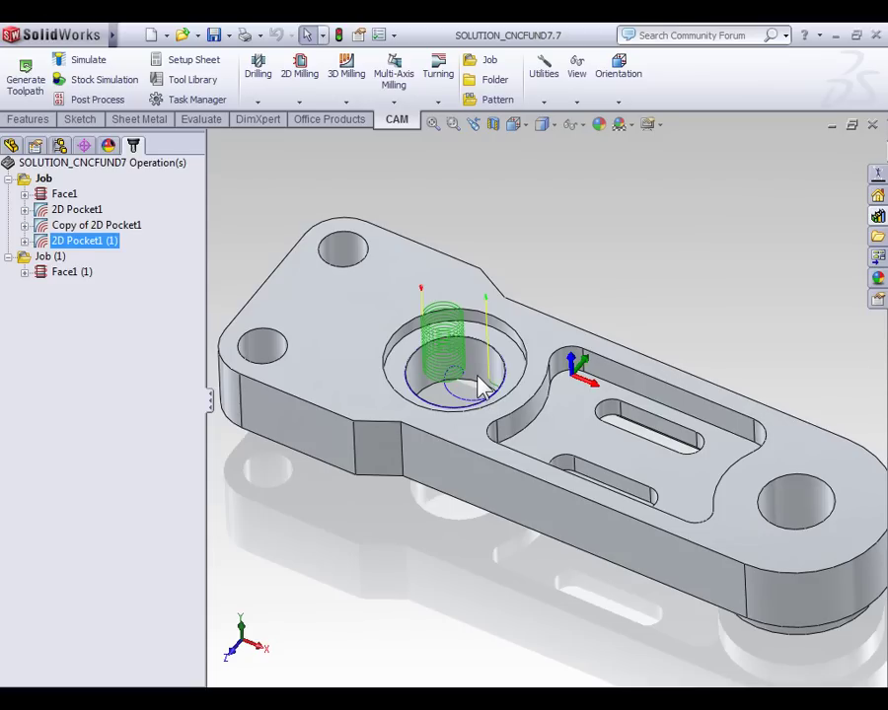
{"action": "middle_click_drag", "start_coordinate": [481, 387], "coordinate": [472, 501]}
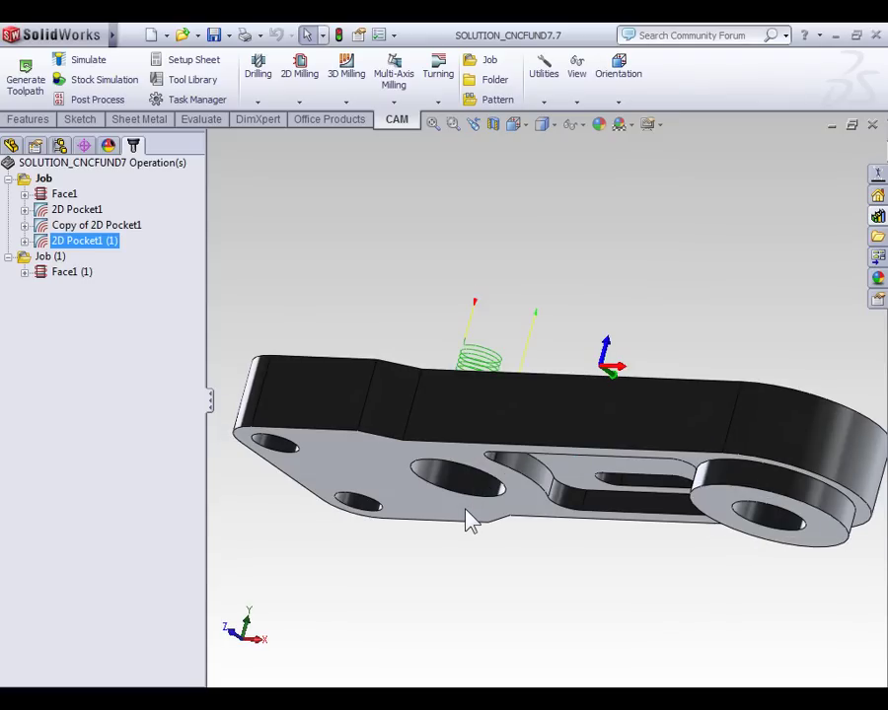
{"action": "key", "text": "Up"}
{"action": "key", "text": "Up"}
{"action": "key", "text": "Up"}
{"action": "key", "text": "Up"}
{"action": "key", "text": "Up"}
{"action": "key", "text": "Up"}
{"action": "key", "text": "Up"}
{"action": "key", "text": "Up"}
{"action": "key", "text": "Up"}
{"action": "key", "text": "Up"}
{"action": "key", "text": "Up"}
{"action": "key", "text": "Up"}
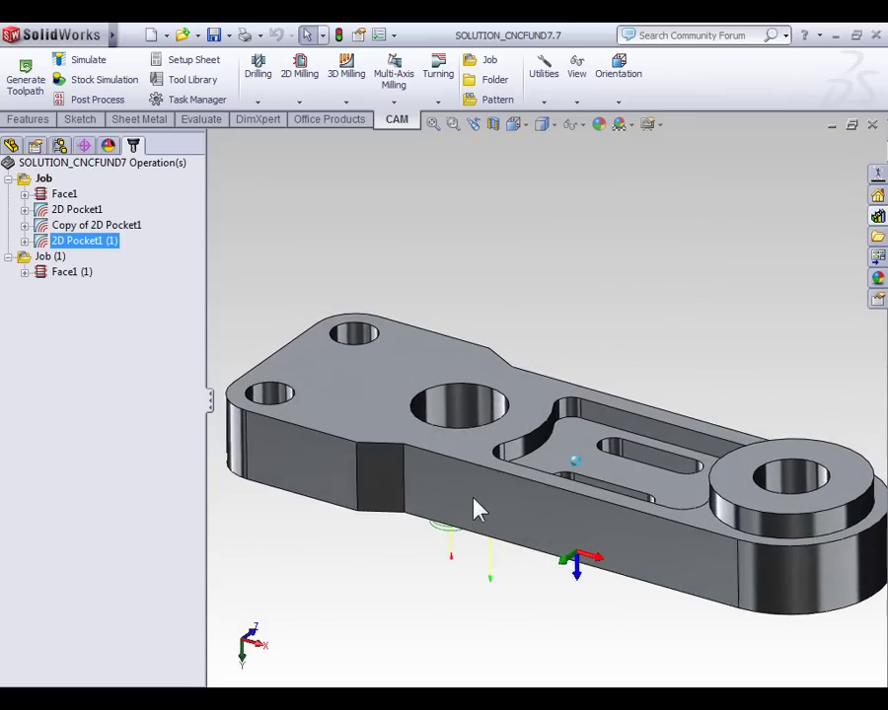
{"action": "middle_click_drag", "start_coordinate": [477, 508], "coordinate": [493, 468]}
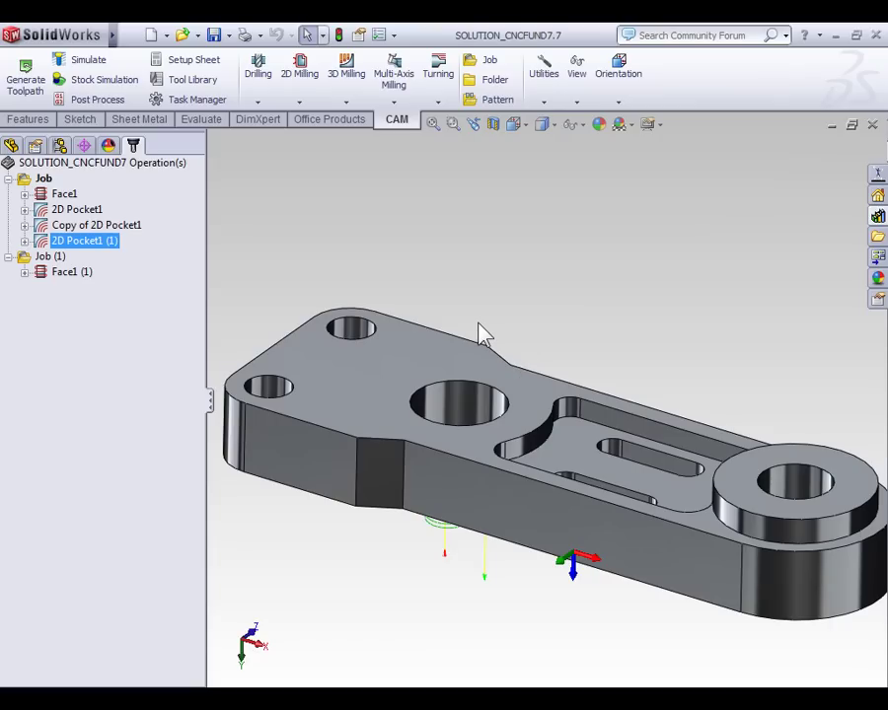
{"action": "left_click", "coordinate": [86, 209]}
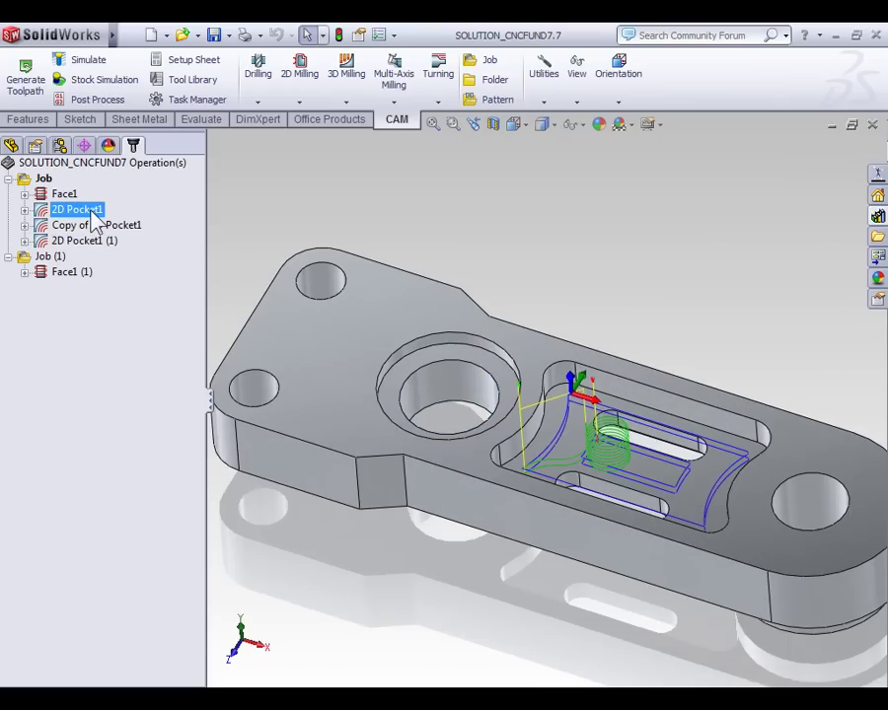
{"action": "left_click", "coordinate": [97, 226]}
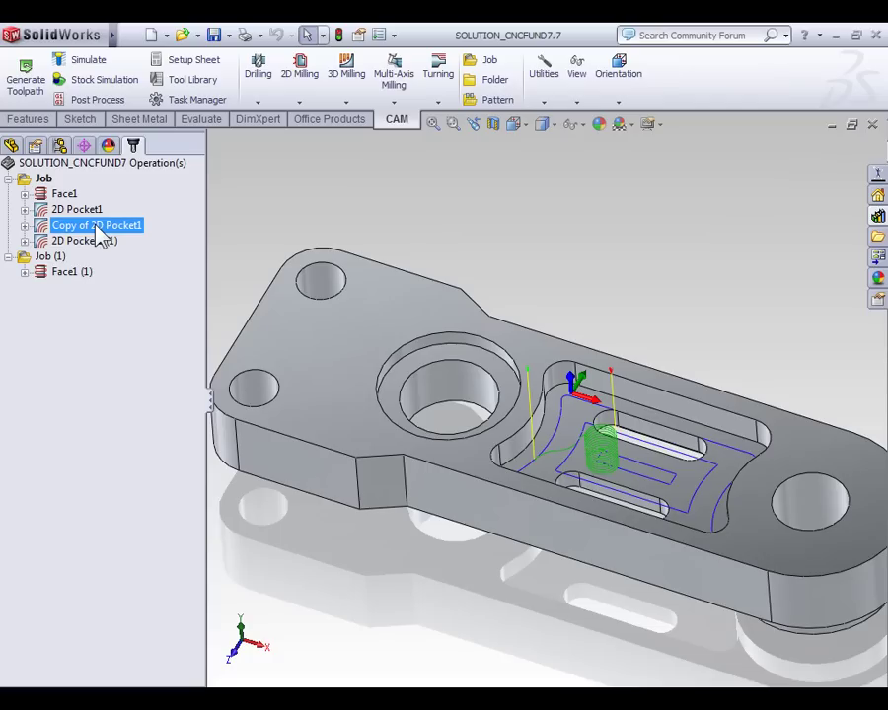
{"action": "left_click", "coordinate": [86, 243]}
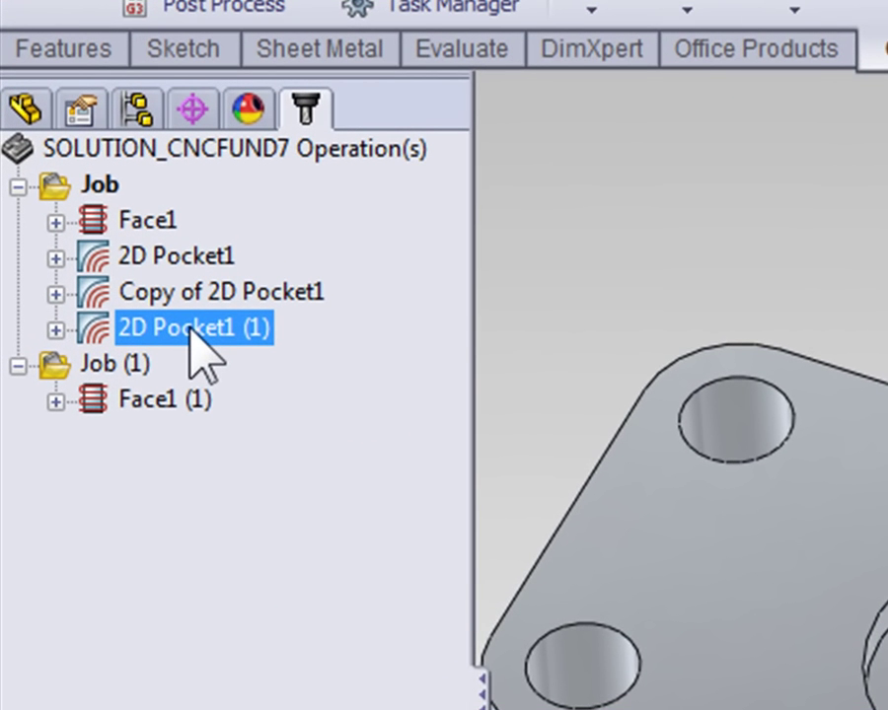
Move 2D Pocket1 (1) up one place so it precedes Copy of 2D Pocket1
{"action": "left_click", "coordinate": [327, 396]}
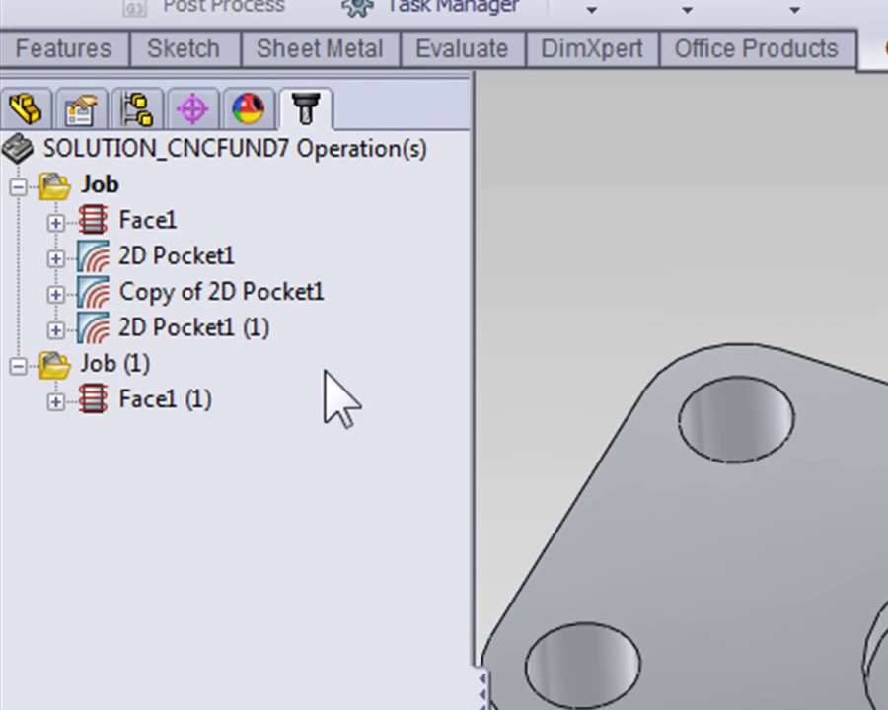
{"action": "right_click", "coordinate": [207, 349]}
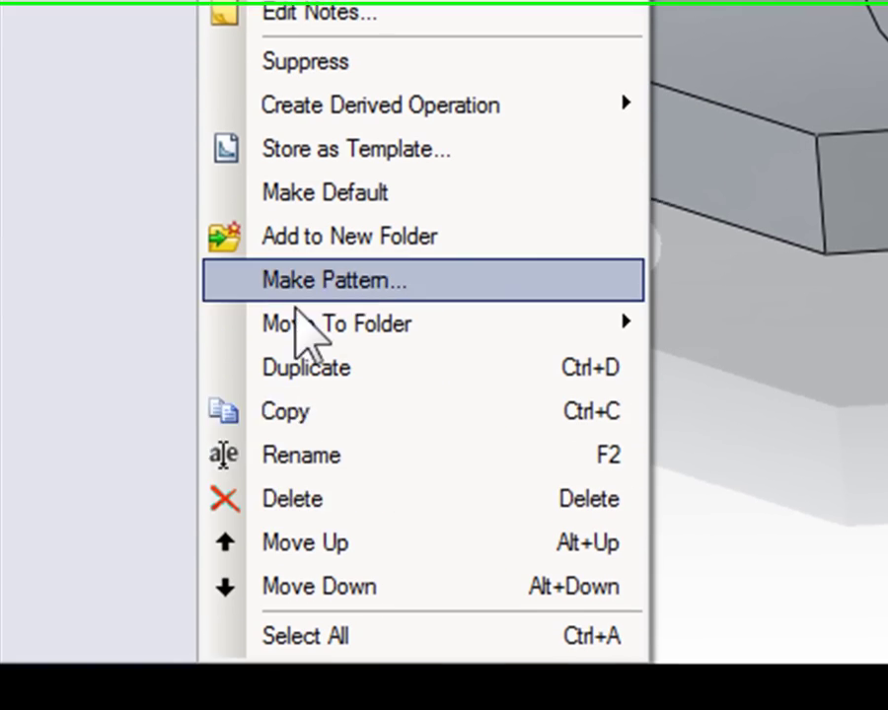
{"action": "left_click", "coordinate": [306, 539]}
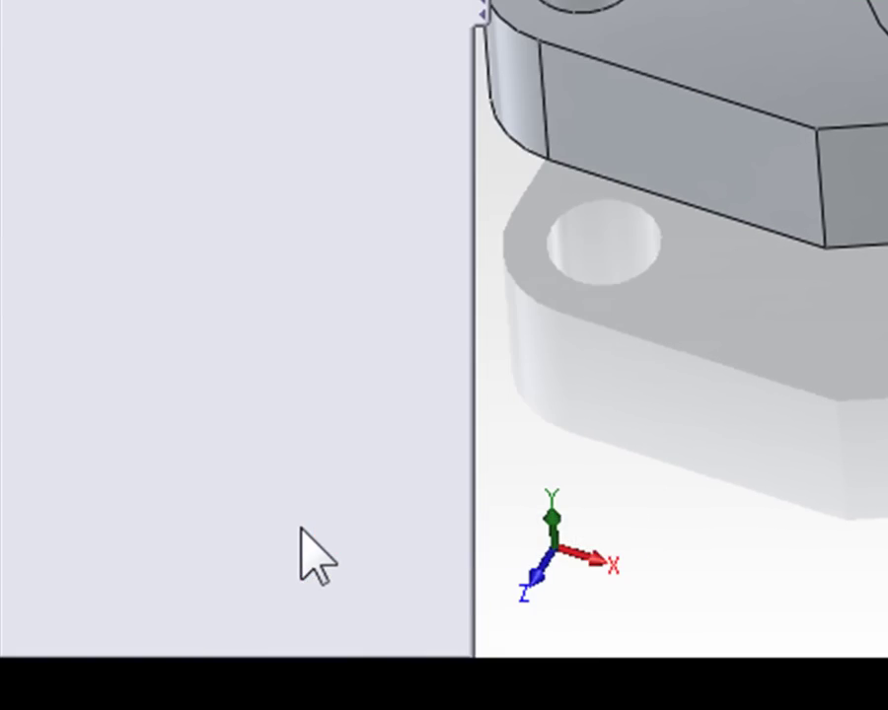